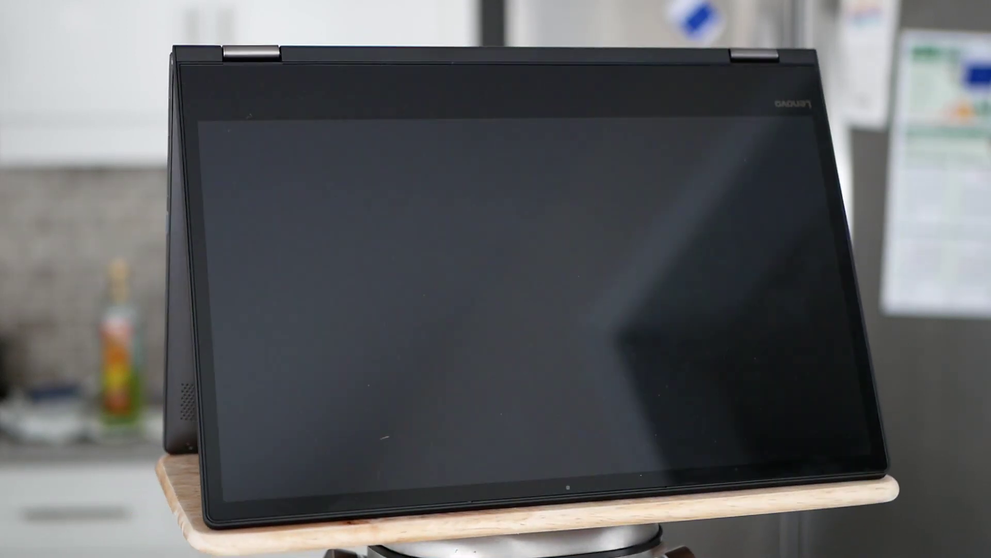
# Step: Sketch a slanted desk in black ink, with its four-sided top and the front legs hanging below
pyautogui.moveTo(390, 230)
pyautogui.mouseDown()
pyautogui.moveTo(367, 250)
pyautogui.moveTo(338, 316)
pyautogui.moveTo(384, 297)
pyautogui.mouseUp()
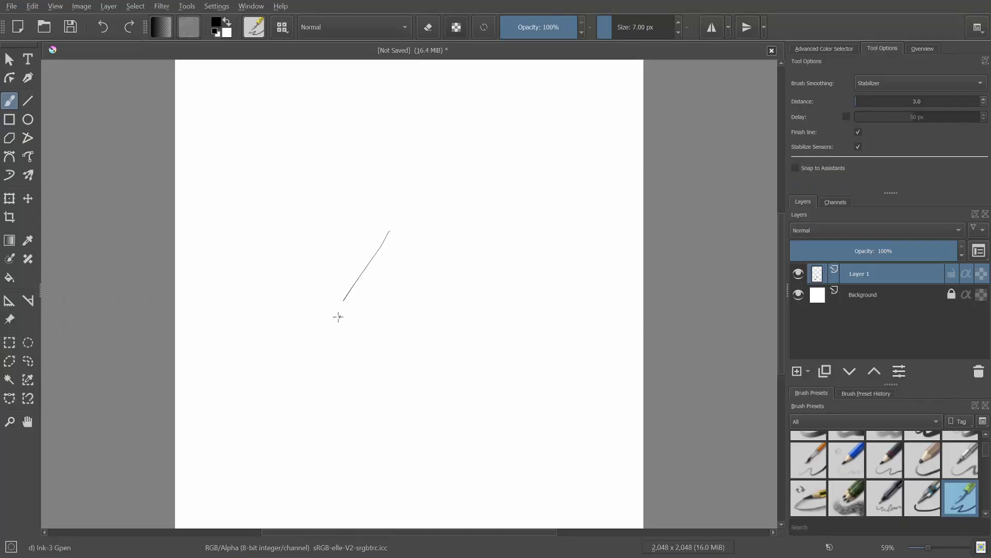
pyautogui.moveTo(391, 228); pyautogui.dragTo(431, 230)
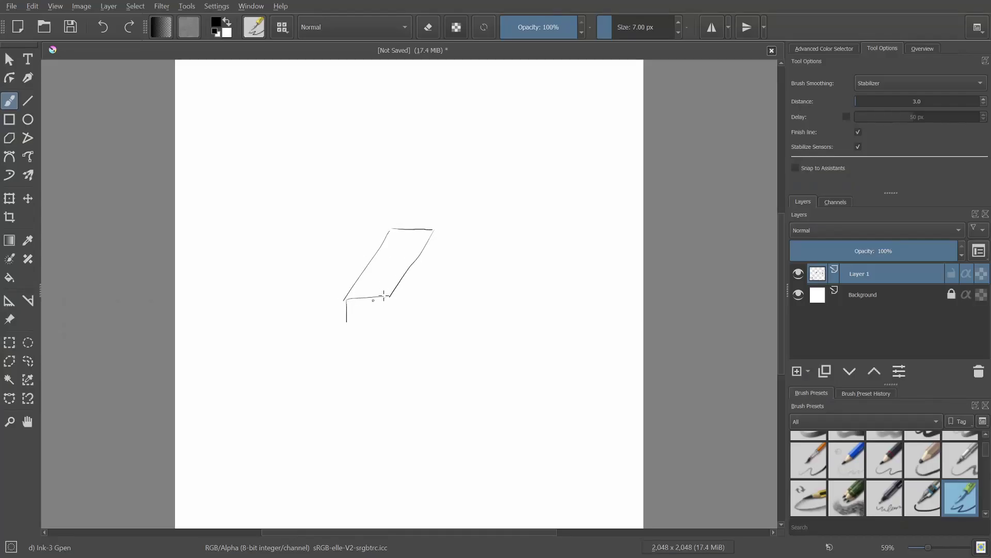
pyautogui.moveTo(346, 322); pyautogui.dragTo(345, 330)
pyautogui.moveTo(388, 297); pyautogui.dragTo(388, 327)
# Step: On a new layer, sketch a round-headed figure with a sheet of paper, seated on a chair beside the desk
pyautogui.press('Insert')
pyautogui.moveTo(419, 236)
pyautogui.mouseDown()
pyautogui.moveTo(416, 276)
pyautogui.moveTo(397, 278)
pyautogui.mouseUp()
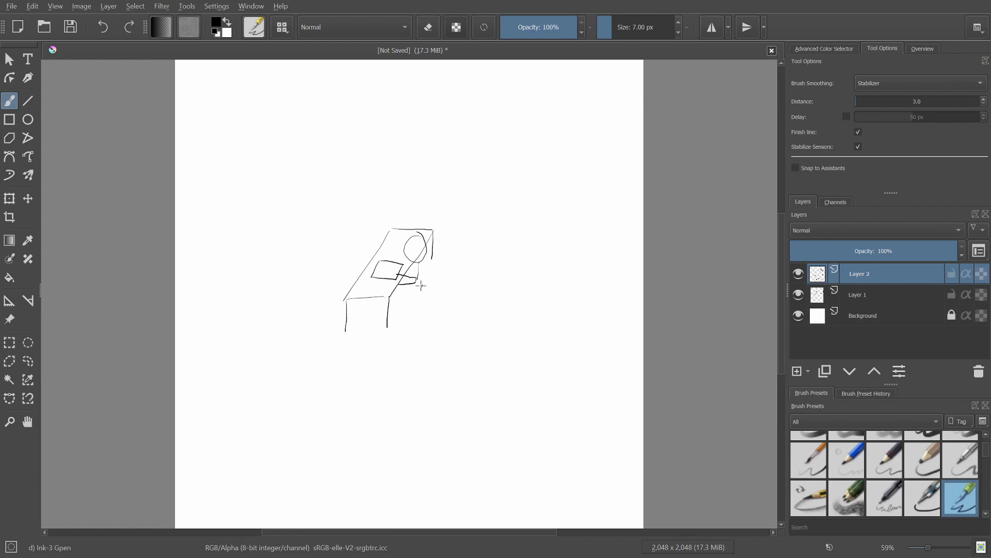
pyautogui.moveTo(421, 283); pyautogui.dragTo(417, 311)
pyautogui.moveTo(415, 288); pyautogui.dragTo(412, 307)
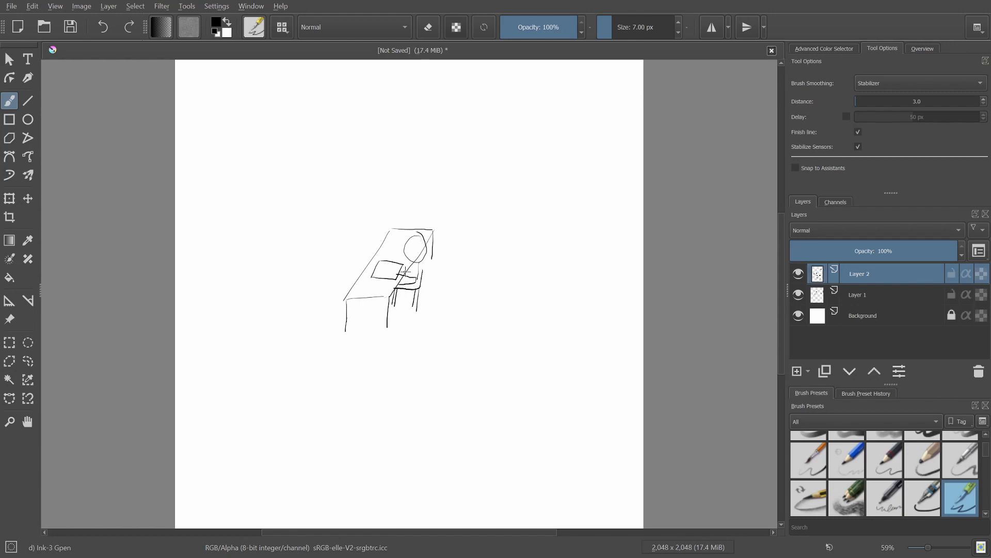
# Step: Add the figure's writing arm with a pen and fill the sheet of paper with wavy text lines
pyautogui.scroll(4, 421, 252)
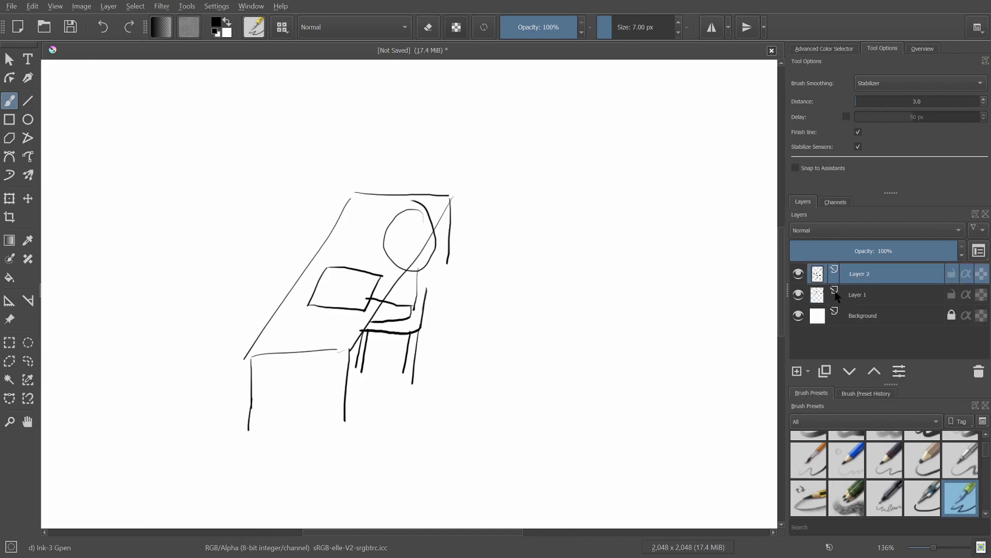
pyautogui.moveTo(428, 304); pyautogui.dragTo(481, 312)
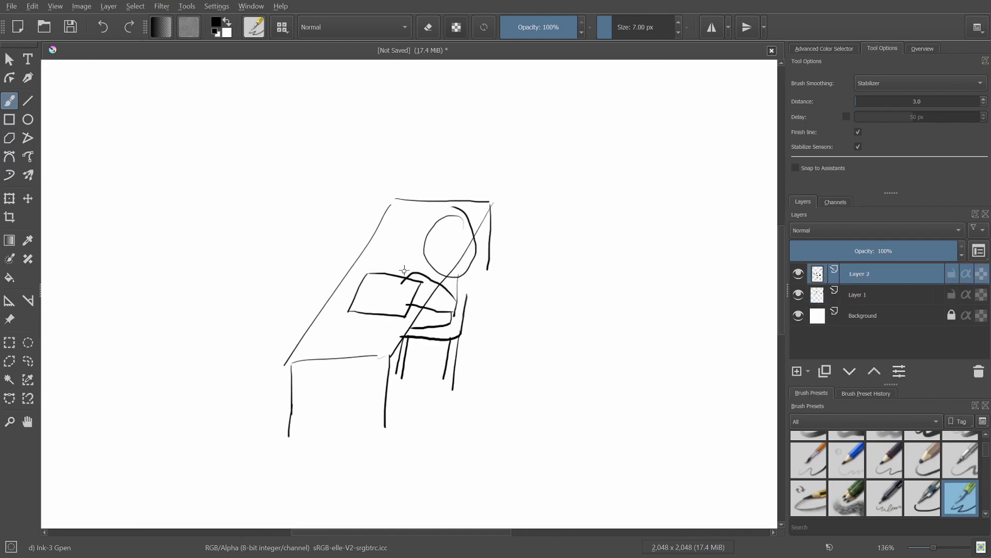
pyautogui.moveTo(400, 288)
pyautogui.mouseDown()
pyautogui.moveTo(542, 307)
pyautogui.moveTo(376, 238)
pyautogui.mouseUp()
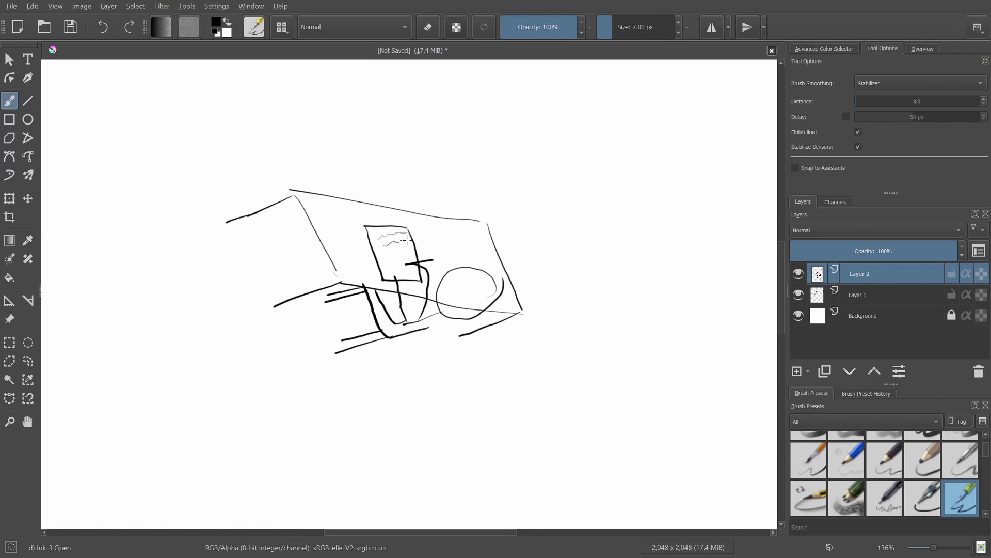
pyautogui.press('5')
# Step: Draw a hanging lamp with a vertical cord and triangular shade above the desk
pyautogui.moveTo(461, 262); pyautogui.dragTo(493, 276)
pyautogui.moveTo(463, 232); pyautogui.dragTo(467, 328)
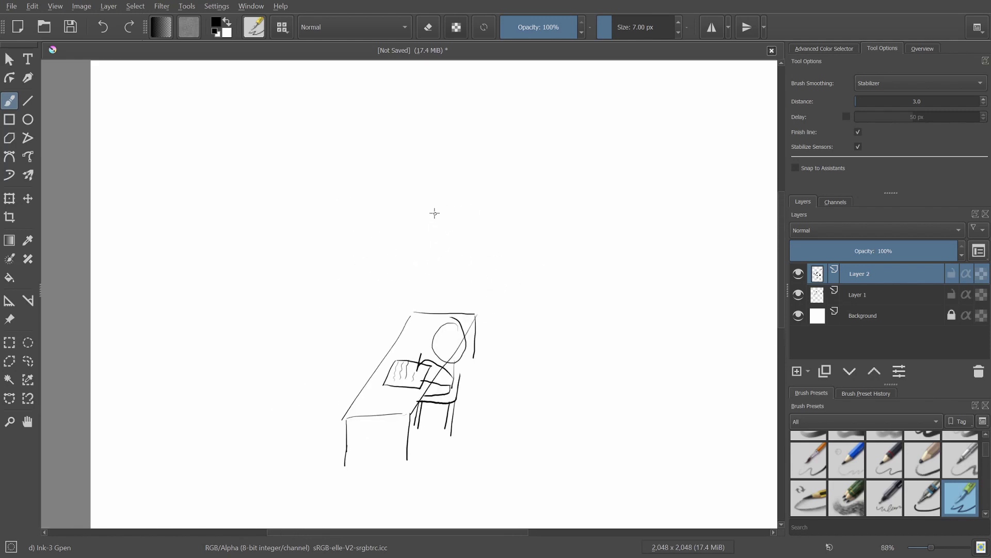
pyautogui.moveTo(438, 202)
pyautogui.mouseDown()
pyautogui.moveTo(438, 240)
pyautogui.moveTo(472, 263)
pyautogui.mouseUp()
pyautogui.press('e')
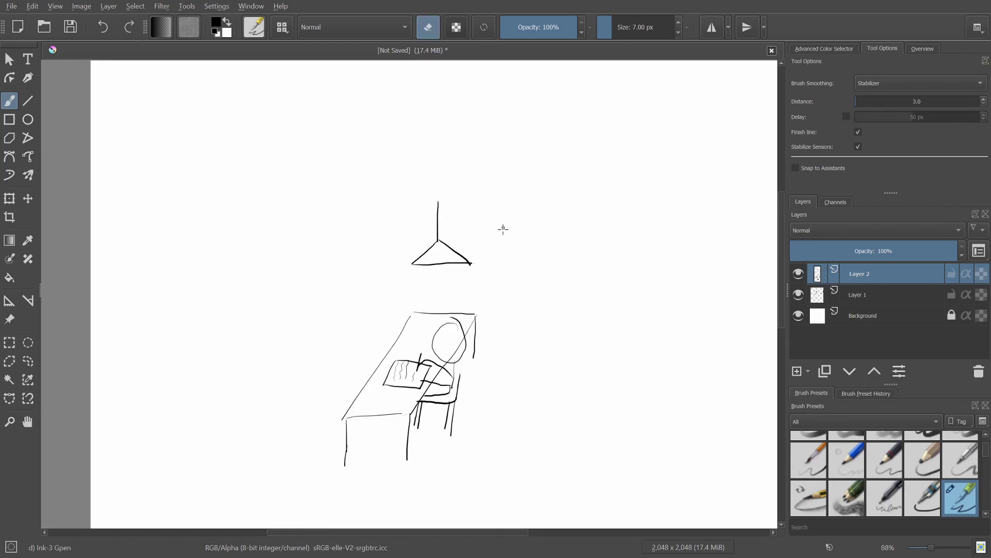
# Step: Change the brush colour to yellow and draw short light rays fanning out beneath the lamp shade
pyautogui.press('e')
pyautogui.rightClick(524, 268)
pyautogui.click(496, 231)
pyautogui.click(506, 243)
pyautogui.click(347, 303)
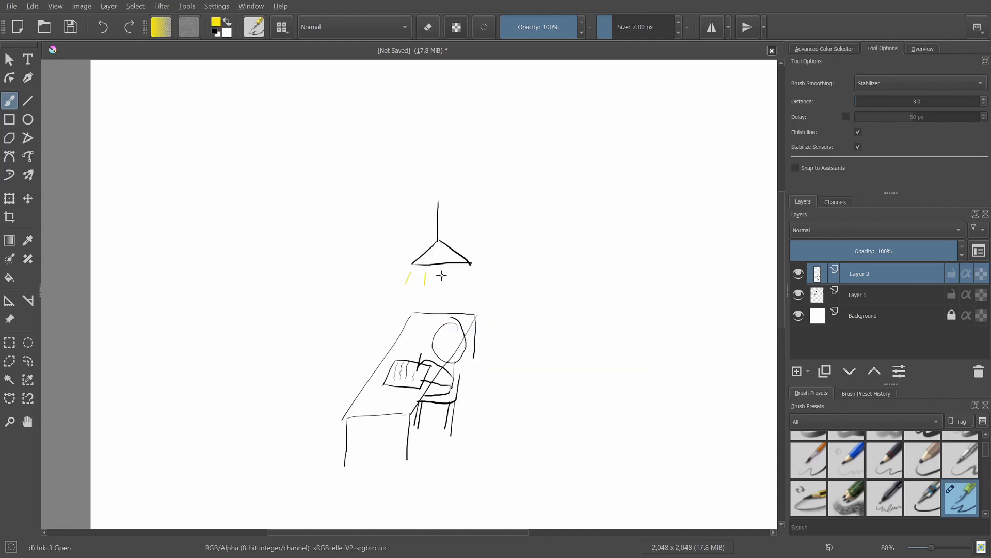
# Step: Cut the lamp onto its own layer and move the seated figure on Layer 2 to the right, away from the desk
pyautogui.scroll(-1, 493, 305)
pyautogui.moveTo(477, 382); pyautogui.dragTo(478, 318)
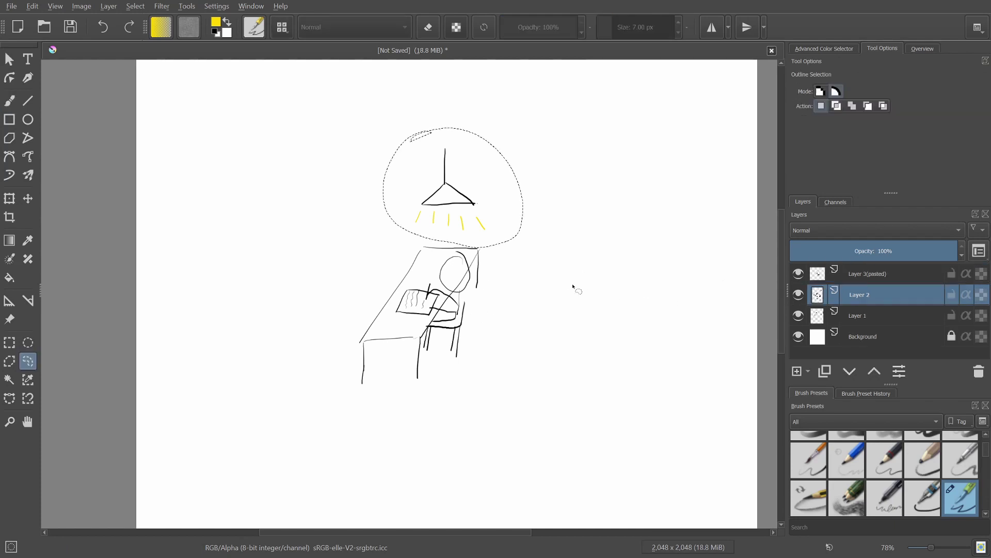
pyautogui.press('t')
pyautogui.moveTo(477, 317)
pyautogui.mouseDown()
pyautogui.moveTo(529, 326)
pyautogui.moveTo(515, 324)
pyautogui.mouseUp()
pyautogui.press('b')
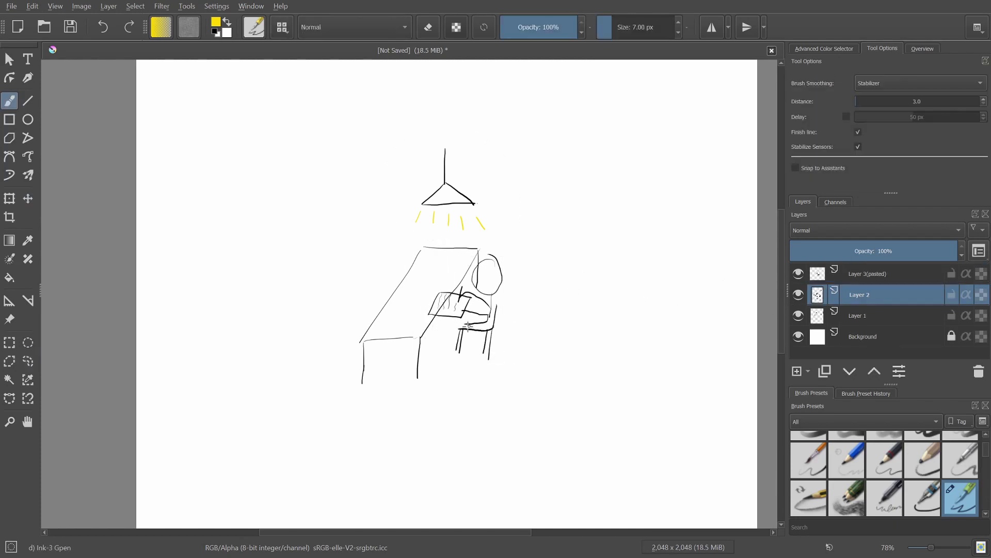
# Step: Undo the last stroke, switch the brush colour to black and draw the seated figure's bent legs
pyautogui.hotkey('ctrl', 'z')
pyautogui.rightClick(493, 308)
pyautogui.click(500, 371)
pyautogui.rightClick(466, 325)
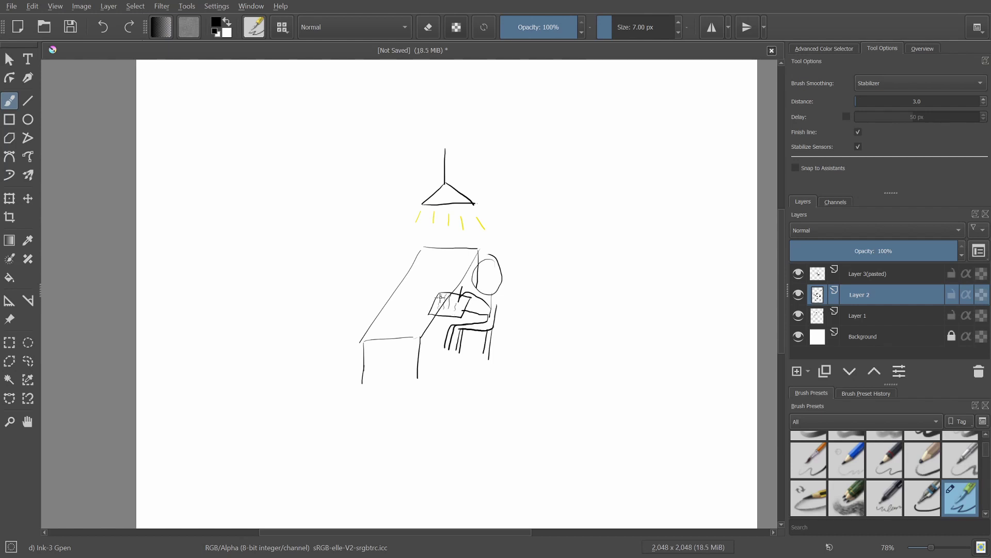
# Step: Erase the sheet of paper in front of the seated figure
pyautogui.scroll(4, 440, 298)
pyautogui.press('e')
pyautogui.moveTo(420, 299)
pyautogui.mouseDown()
pyautogui.moveTo(404, 323)
pyautogui.moveTo(456, 332)
pyautogui.moveTo(486, 300)
pyautogui.moveTo(456, 290)
pyautogui.moveTo(436, 299)
pyautogui.moveTo(457, 311)
pyautogui.mouseUp()
# Step: On a new layer, draw a tilted sheet of paper at the figure's hands and fill it with wavy text lines
pyautogui.press('Insert')
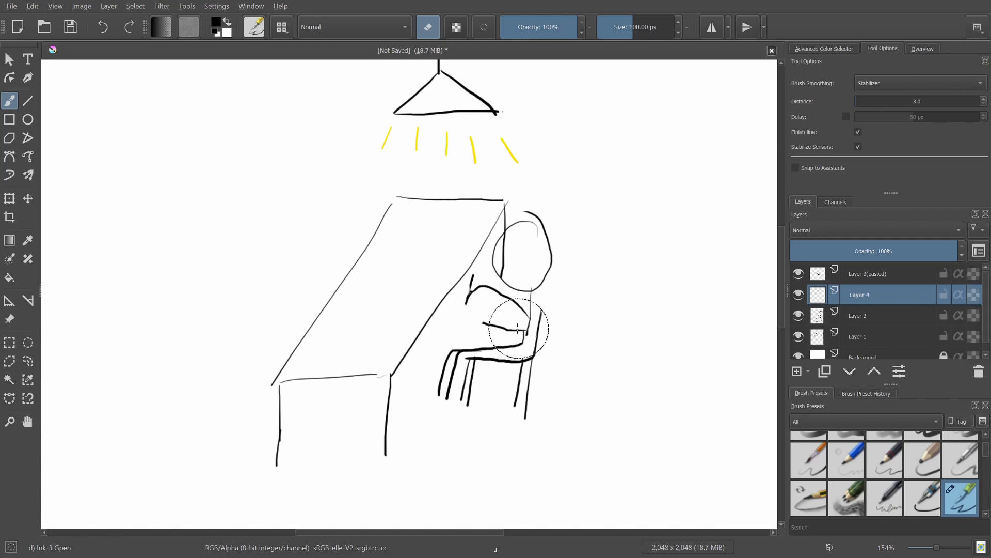
pyautogui.press('e')
pyautogui.moveTo(433, 279); pyautogui.dragTo(468, 347)
pyautogui.moveTo(435, 277)
pyautogui.mouseDown()
pyautogui.moveTo(491, 312)
pyautogui.moveTo(467, 347)
pyautogui.mouseUp()
pyautogui.moveTo(571, 228)
pyautogui.mouseDown()
pyautogui.moveTo(580, 255)
pyautogui.moveTo(572, 356)
pyautogui.mouseUp()
pyautogui.moveTo(407, 301); pyautogui.dragTo(432, 298)
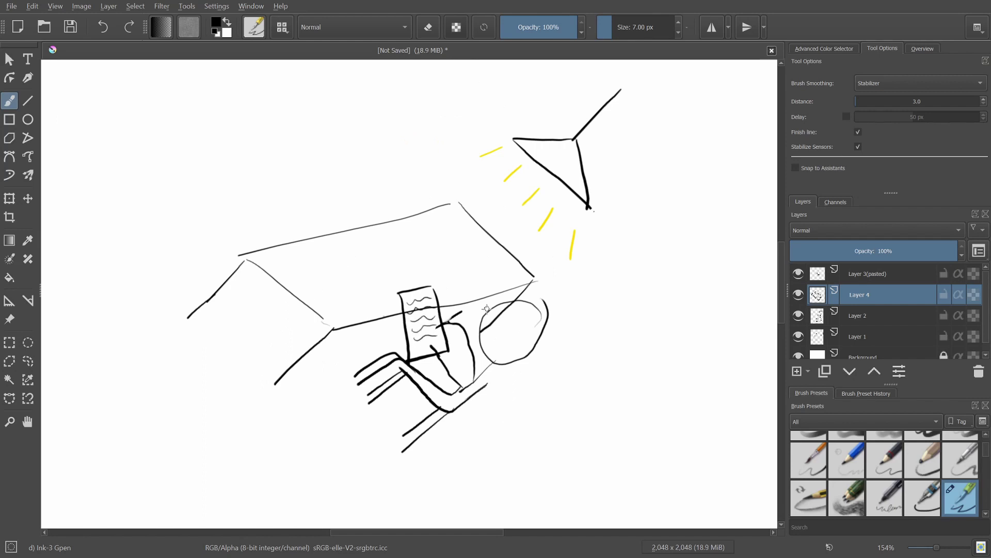
pyautogui.press('5')
pyautogui.moveTo(498, 267); pyautogui.dragTo(523, 302)
pyautogui.moveTo(448, 365); pyautogui.dragTo(438, 370)
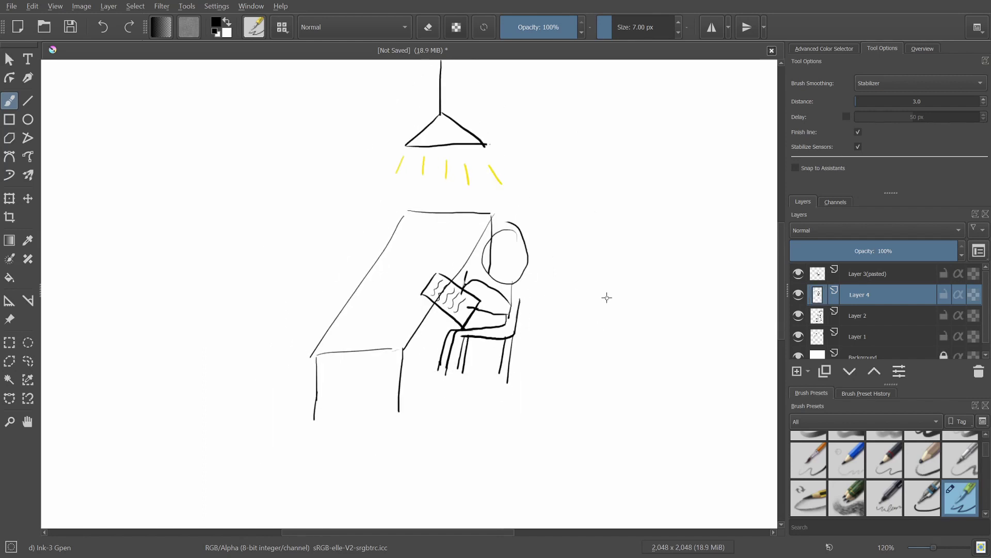
# Step: Move and transform the tilted sheet of paper so that it lies on the desk top
pyautogui.press('Insert')
pyautogui.hotkey('ctrl', 'z')
pyautogui.press('t')
pyautogui.moveTo(465, 300); pyautogui.dragTo(429, 280)
pyautogui.hotkey('ctrl', 't')
pyautogui.moveTo(367, 289)
pyautogui.mouseDown()
pyautogui.moveTo(358, 310)
pyautogui.moveTo(372, 288)
pyautogui.moveTo(414, 283)
pyautogui.mouseUp()
pyautogui.press('b')
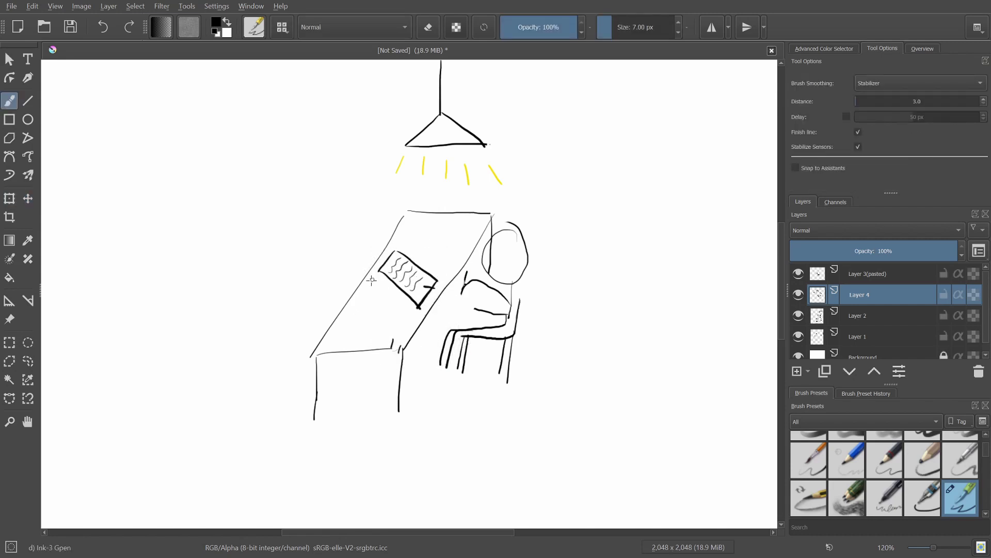
# Step: On a new layer, draw a second lined page with wavy text against the lower edge of the sheet on the desk
pyautogui.press('Insert')
pyautogui.moveTo(373, 279); pyautogui.dragTo(389, 304)
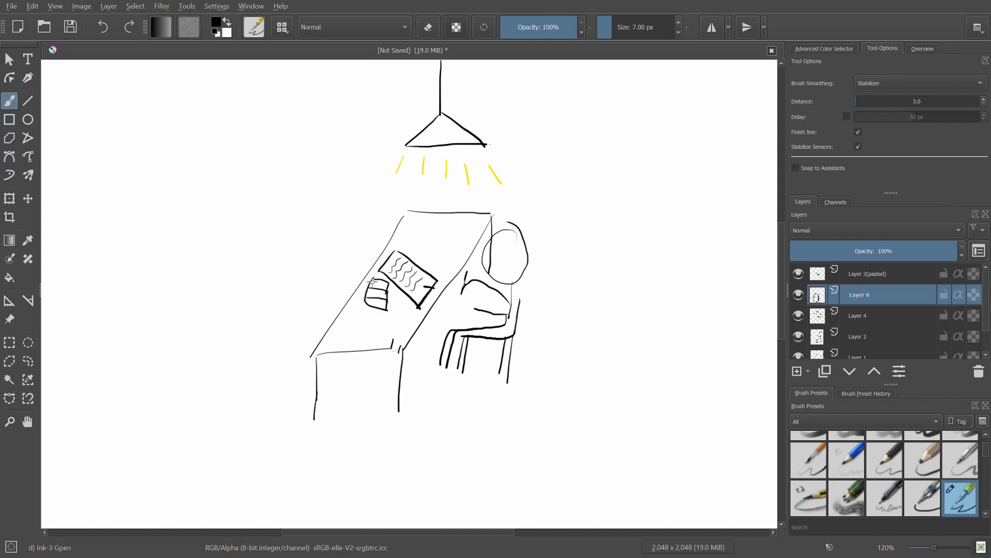
pyautogui.hotkey('ctrl', 'z')
pyautogui.moveTo(380, 284)
pyautogui.mouseDown()
pyautogui.moveTo(415, 254)
pyautogui.moveTo(390, 256)
pyautogui.moveTo(374, 287)
pyautogui.mouseUp()
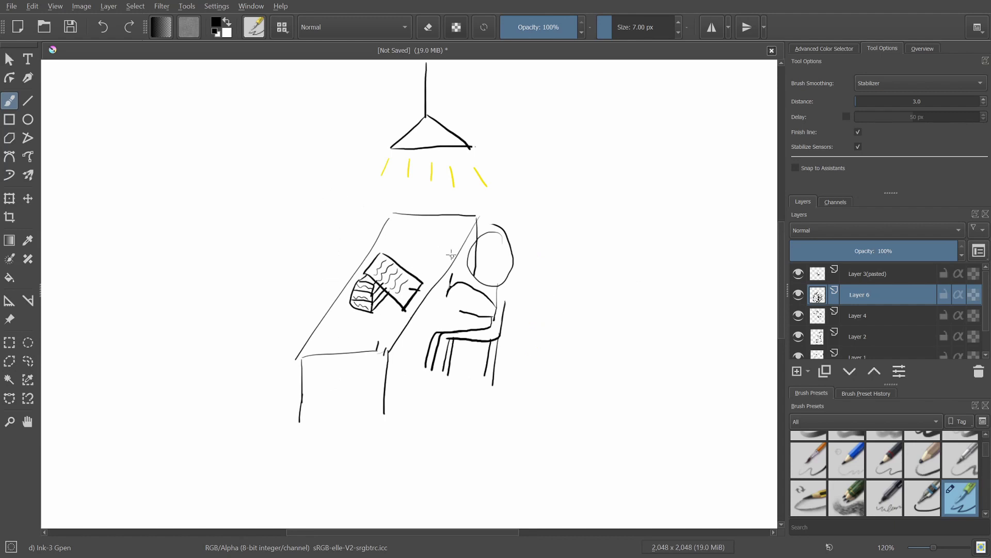
# Step: Rotate the seated figure on Layer 2 slightly and move it left so that it overlaps the desk
pyautogui.keyDown('ctrl'); pyautogui.moveTo(382, 289); pyautogui.dragTo(382, 266); pyautogui.keyUp('ctrl')
pyautogui.click(850, 316)
pyautogui.press('t')
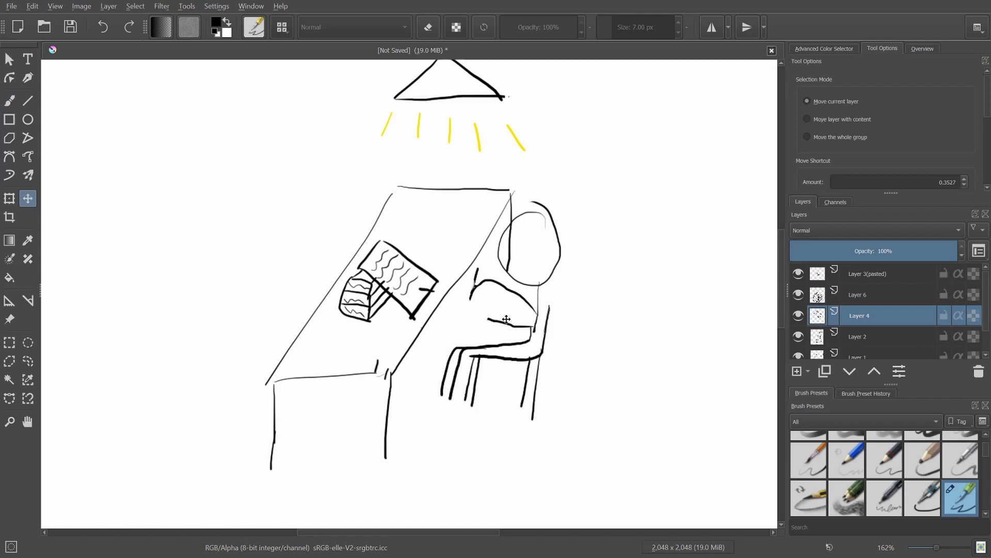
pyautogui.moveTo(510, 335); pyautogui.dragTo(466, 328)
pyautogui.click(887, 337)
pyautogui.hotkey('ctrl', 't')
pyautogui.moveTo(591, 308); pyautogui.dragTo(590, 292)
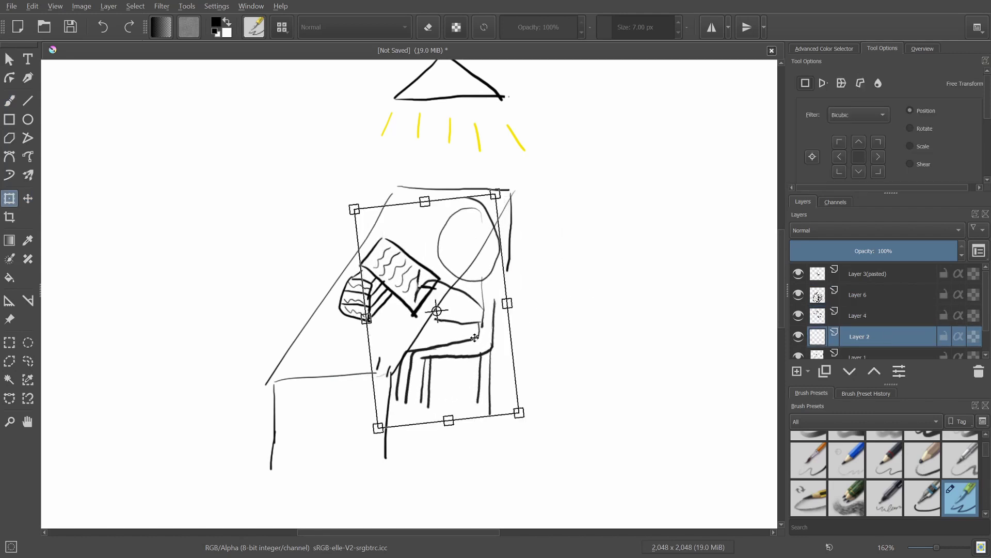
pyautogui.moveTo(468, 336); pyautogui.dragTo(462, 327)
pyautogui.press('b')
# Step: Erase the figure's legs and the stray marks at the desk's front corner on their layers
pyautogui.press('e')
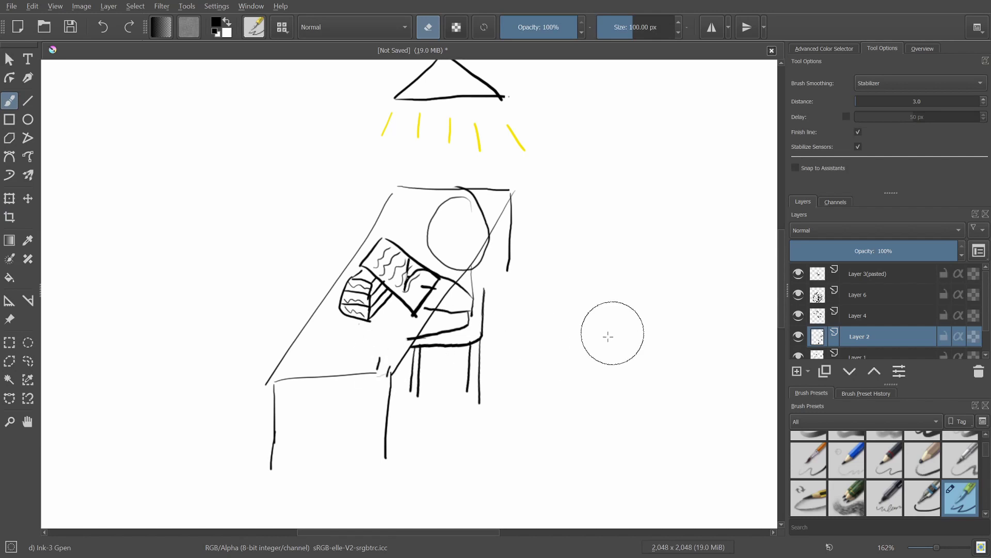
pyautogui.click(885, 295)
pyautogui.press('pagedown')
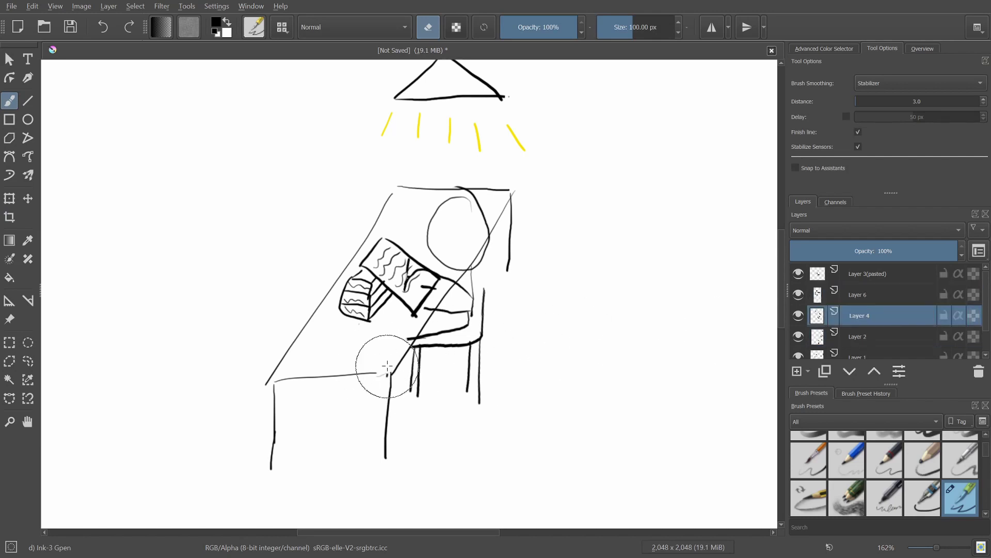
pyautogui.press('pagedown')
pyautogui.press('pageup')
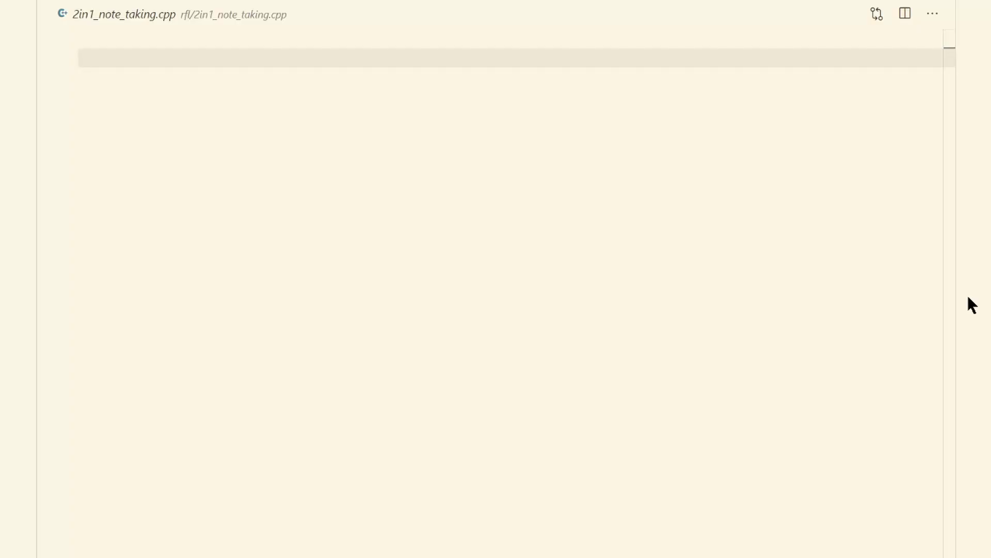
# Step: In the code editor, write the function header "bool buy2in1 (Laptop reg, Laptop a2in1){" in 2in1_note_taking.cpp
pyautogui.write('bool buy')
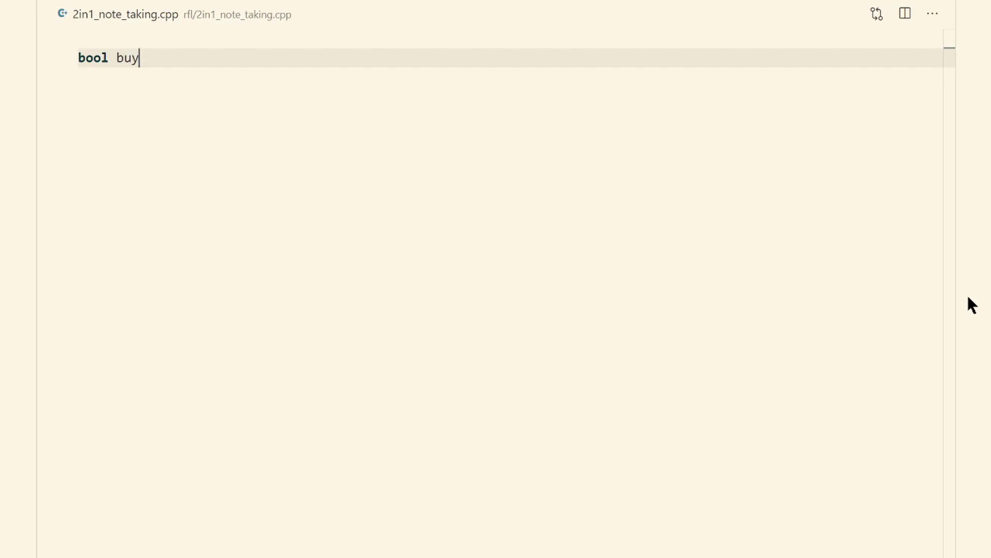
pyautogui.write('2in1 (Laptop')
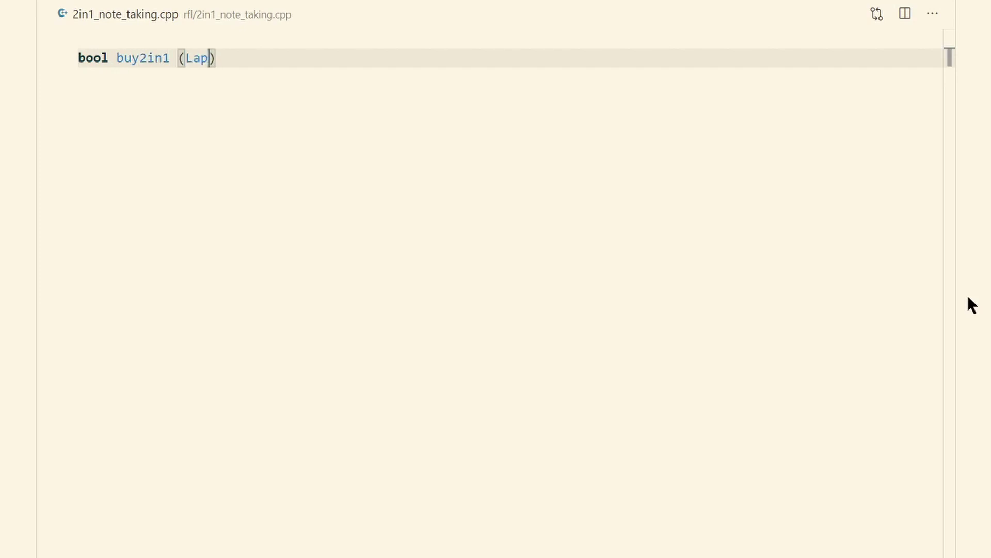
pyautogui.write(' reg, Laptop a')
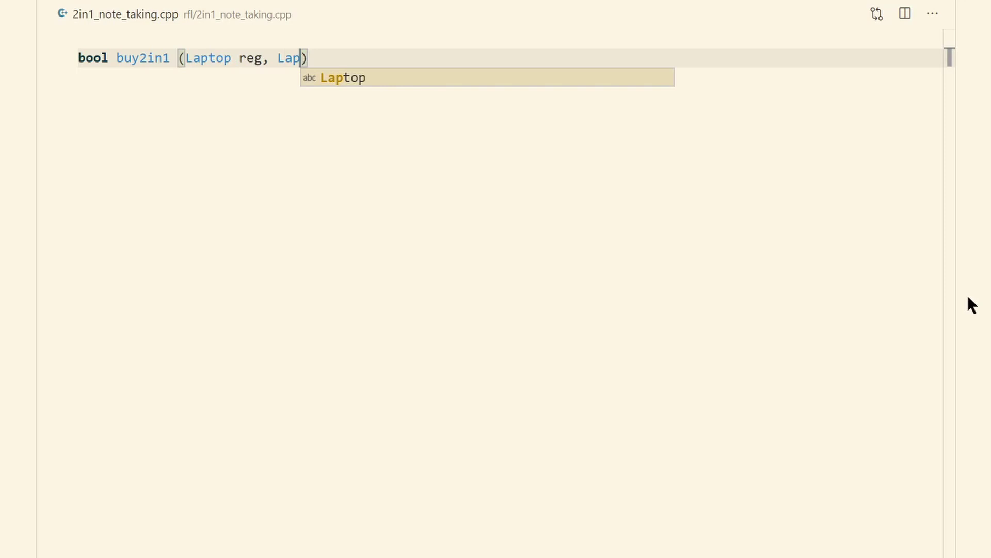
pyautogui.write('2in1)')
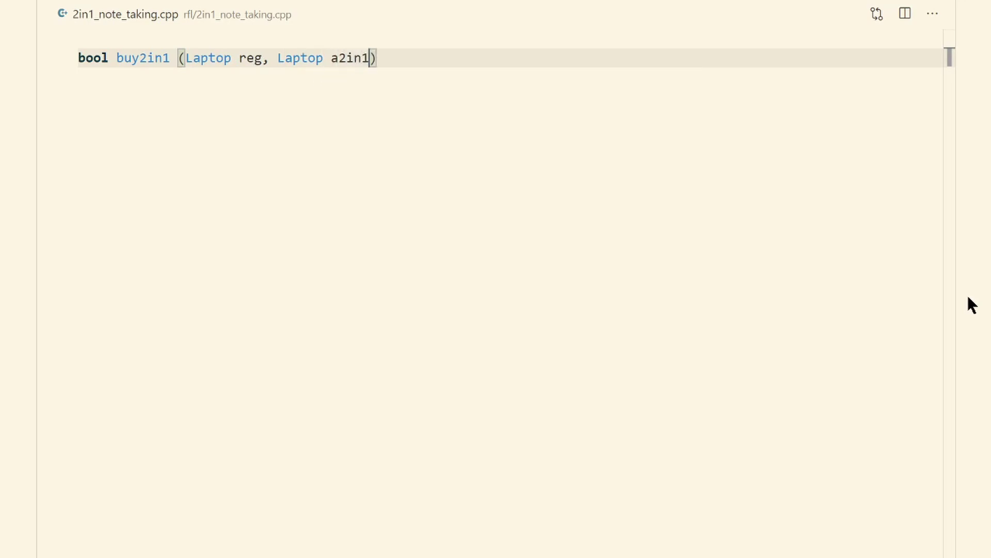
pyautogui.write('{')
pyautogui.press('Return')
# Step: Inside the function, open an if block with the condition "a2in1.getPrice() <= reg.getPrice()"
pyautogui.write('if ')
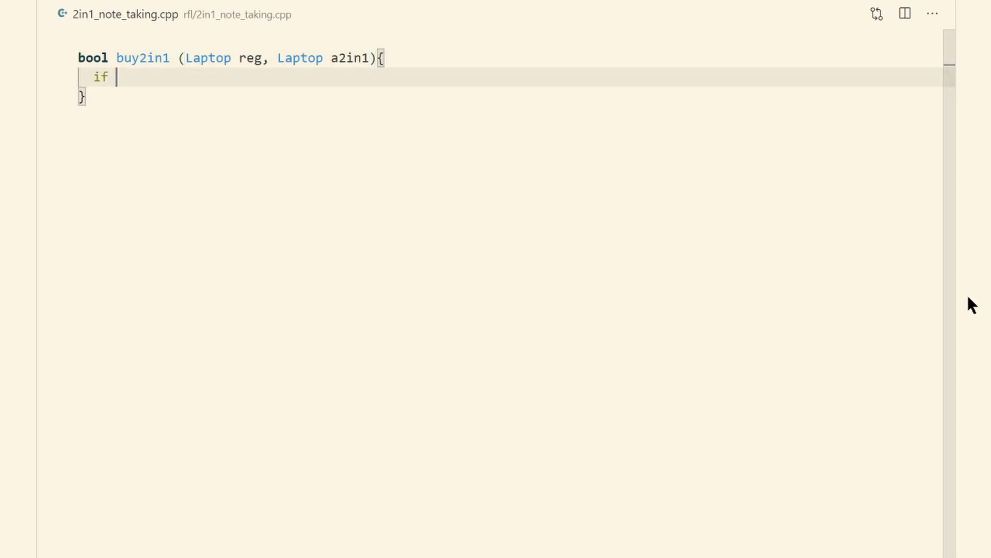
pyautogui.write('(a2in')
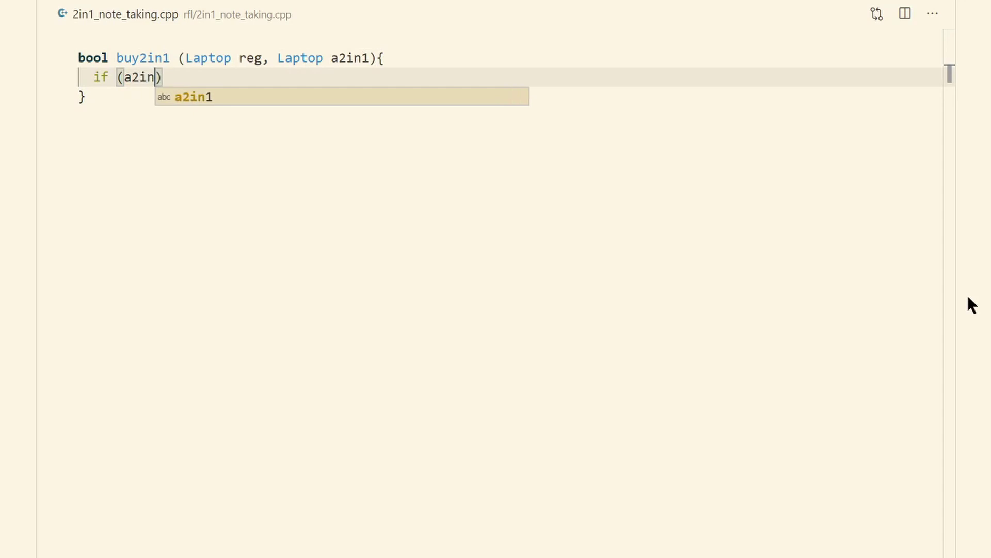
pyautogui.write('1.')
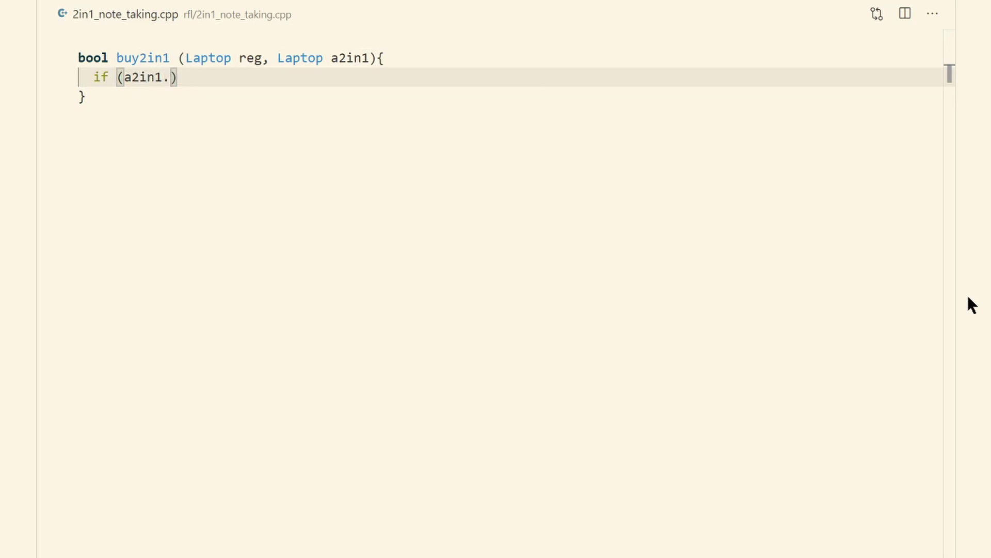
pyautogui.write('getPrice()')
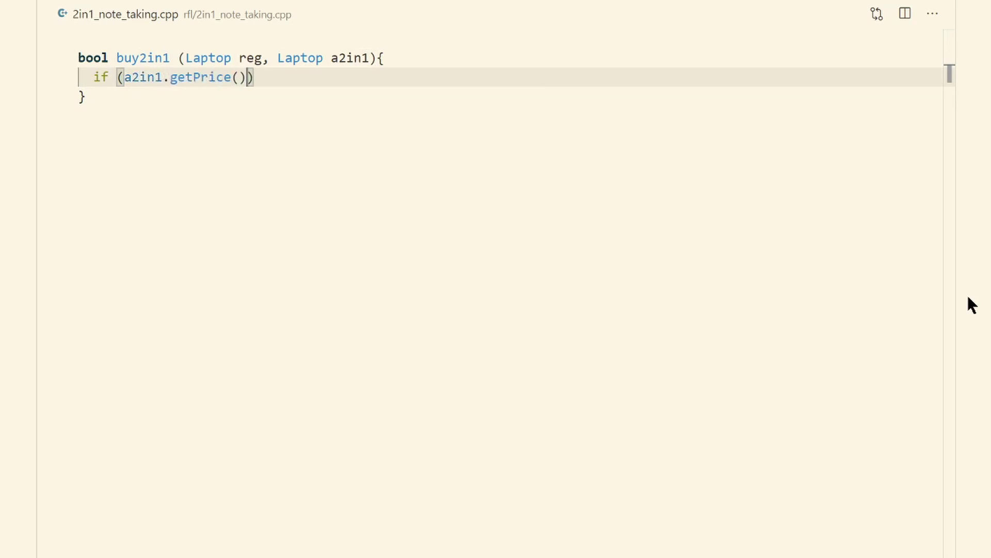
pyautogui.write(' < =')
pyautogui.press('BackSpace')
pyautogui.press('BackSpace')
pyautogui.write('= reg.getPrice())')
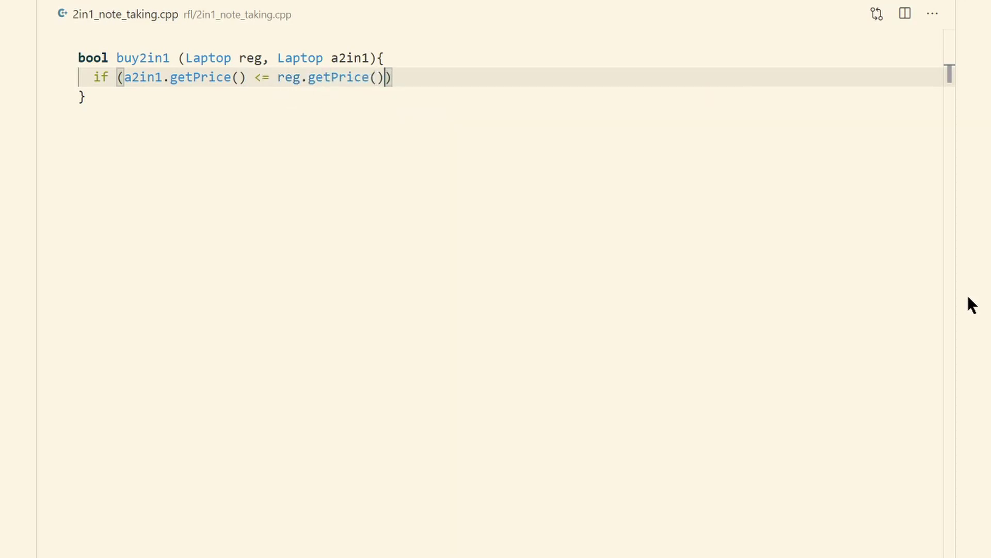
pyautogui.write('{')
pyautogui.press('Return')
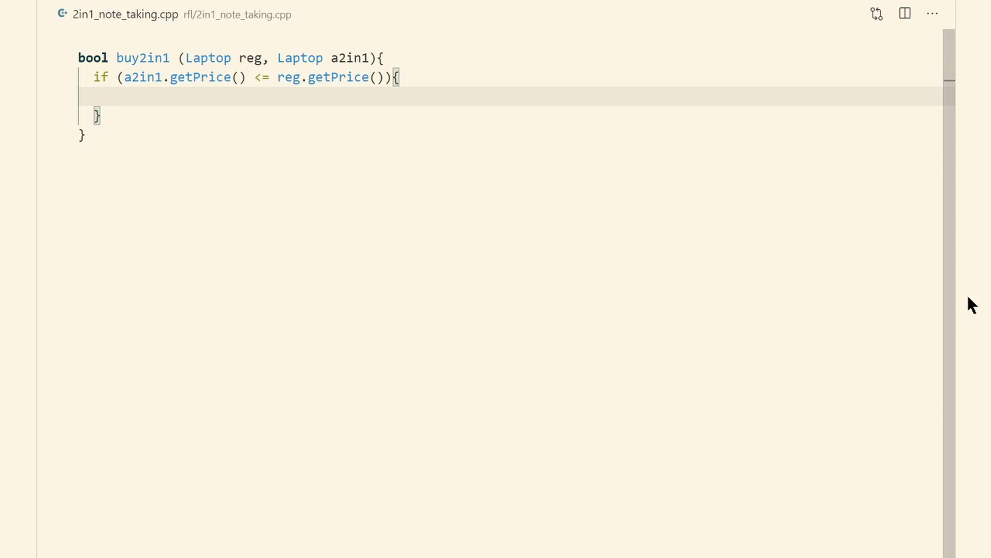
# Step: Add "return true;" inside the if block and "return false;" after it
pyautogui.write('return true;')
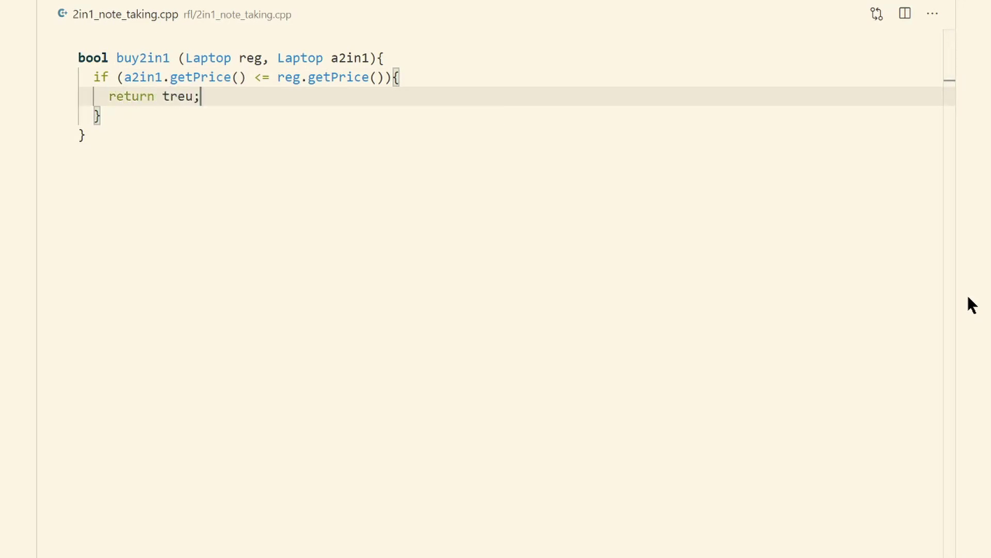
pyautogui.press('Down')
pyautogui.press('Return')
pyautogui.write('return false;')
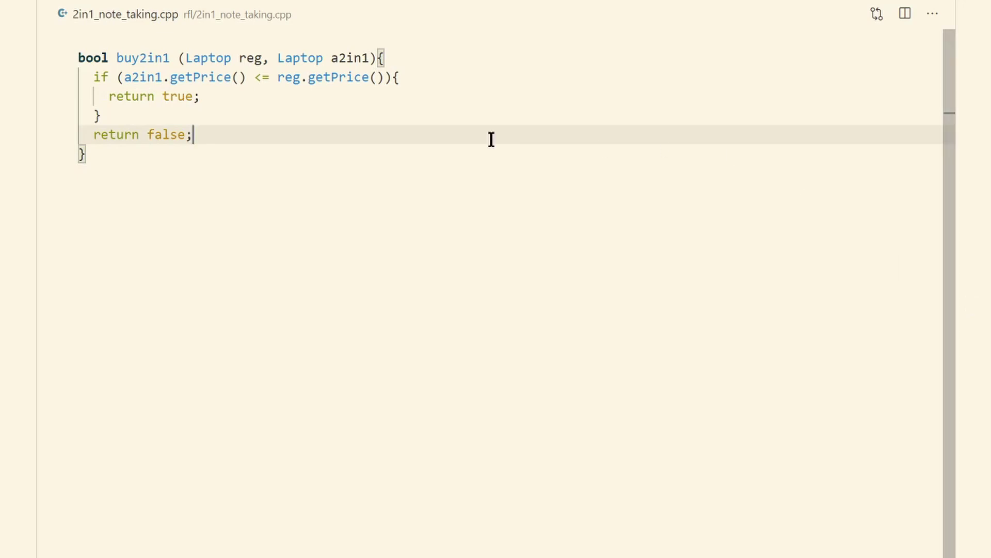
pyautogui.click(367, 114)
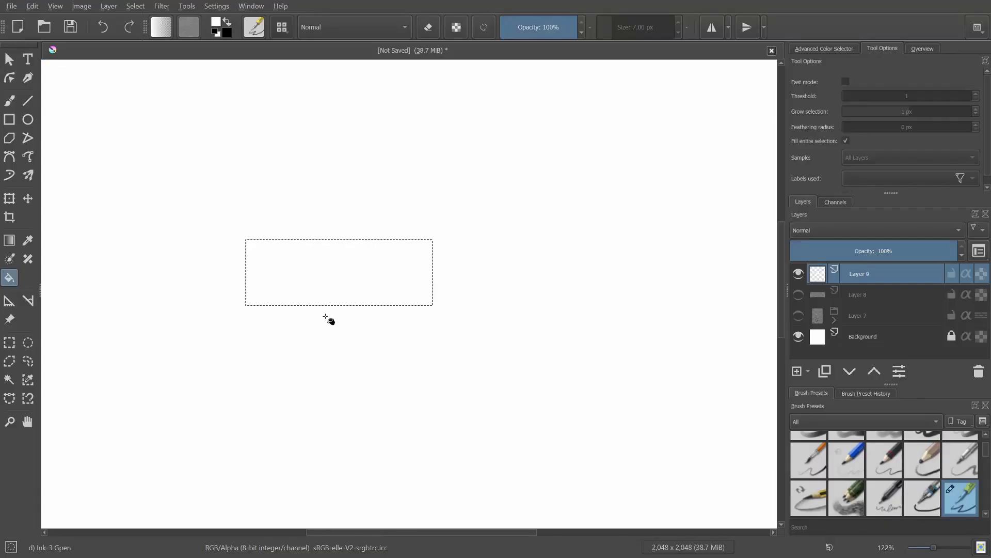
pyautogui.hotkey('shift', 'BackSpace')
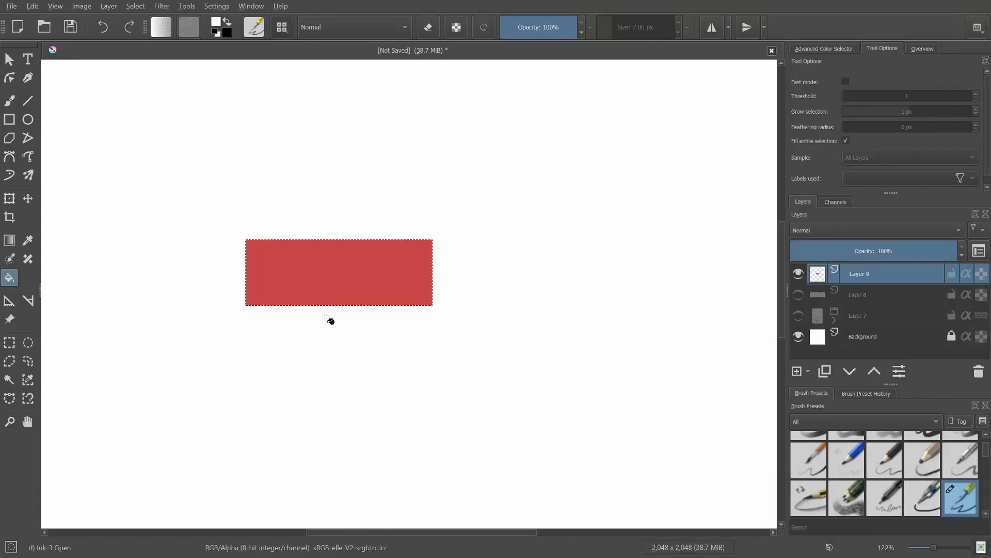
# Step: In Krita, handwrite "Subscribe" in white brush strokes inside the red rectangle on Layer 9
pyautogui.press('b')
pyautogui.moveTo(283, 260); pyautogui.dragTo(271, 289)
pyautogui.moveTo(291, 277); pyautogui.dragTo(302, 285)
pyautogui.moveTo(308, 260); pyautogui.dragTo(313, 287)
pyautogui.moveTo(330, 270)
pyautogui.mouseDown()
pyautogui.moveTo(321, 286)
pyautogui.moveTo(343, 285)
pyautogui.moveTo(356, 270)
pyautogui.moveTo(378, 279)
pyautogui.mouseUp()
pyautogui.moveTo(378, 268)
pyautogui.mouseDown()
pyautogui.moveTo(378, 279)
pyautogui.moveTo(395, 279)
pyautogui.mouseUp()
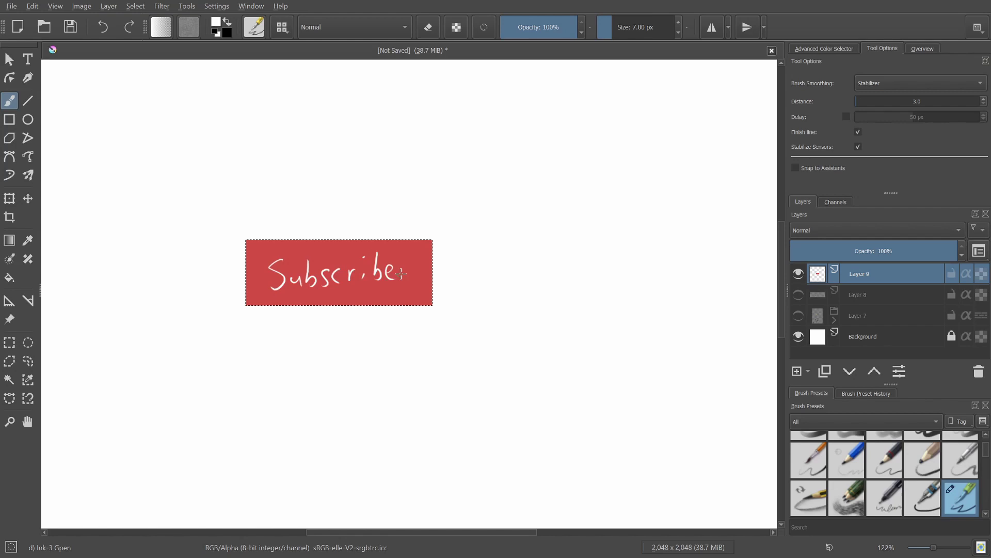